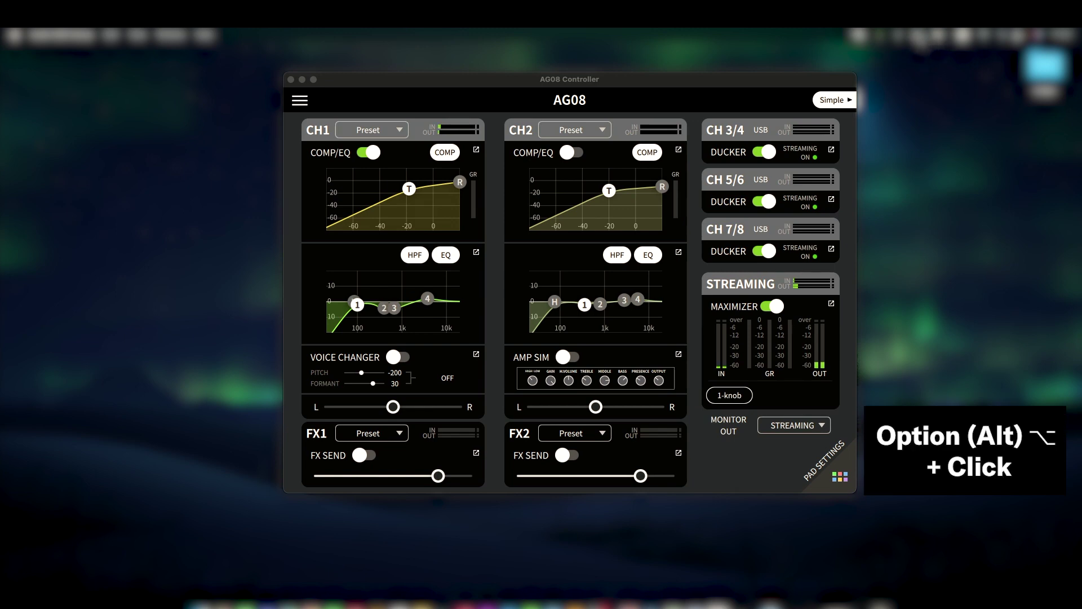
Show the extended Sound menu listing all input and output devices, then close it
{"action": "left_click", "coordinate": [919, 35], "text": "alt"}
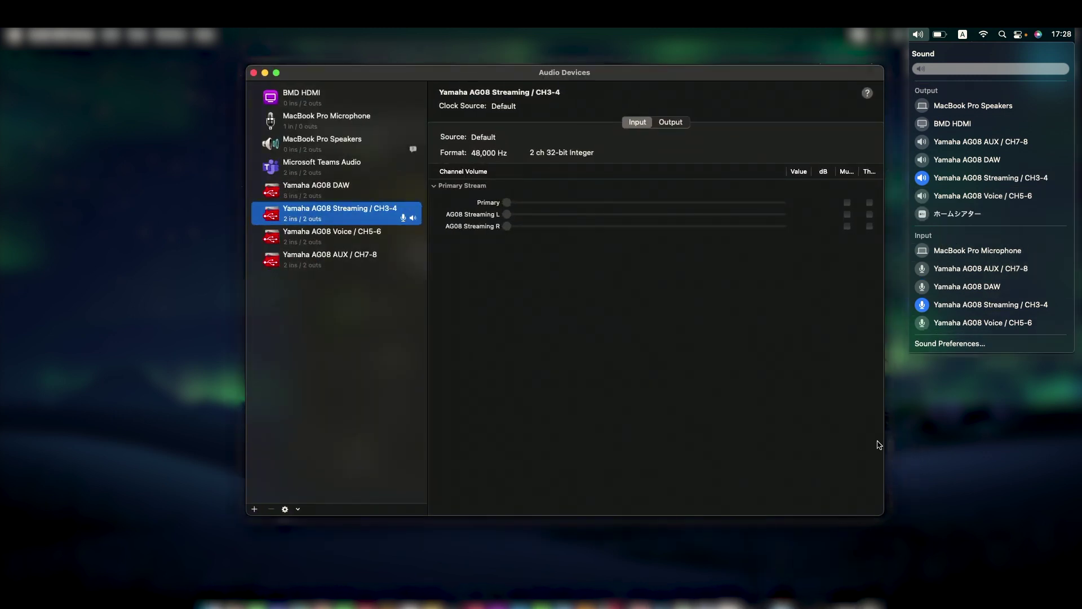
{"action": "left_click", "coordinate": [879, 444]}
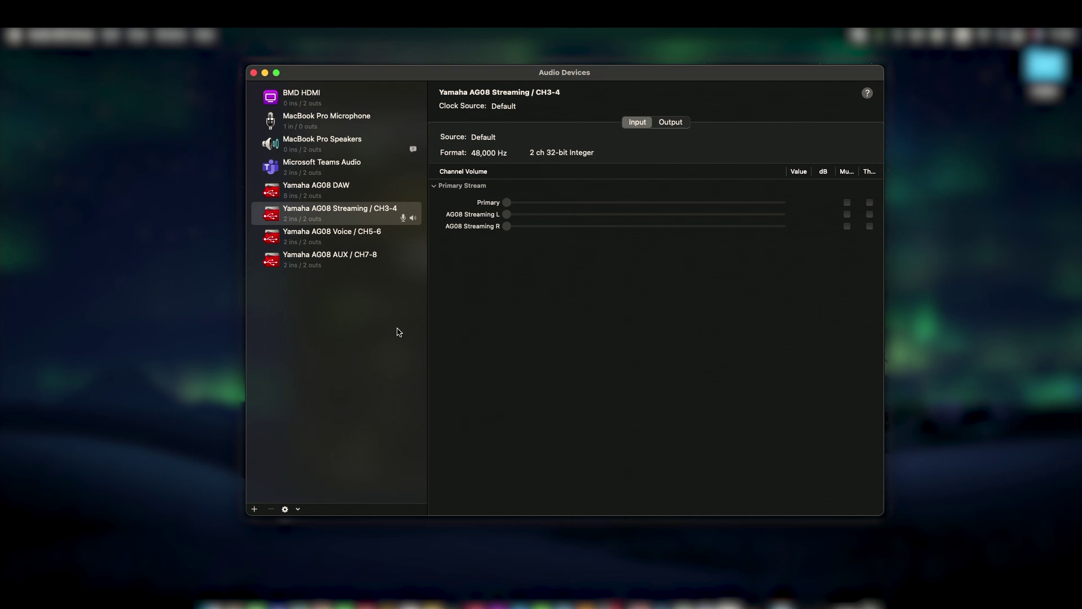
Show the AG08 Streaming / CH3-4 output channels, AG08 CH3 and CH4, at 48,000 Hz
{"action": "left_click", "coordinate": [671, 122]}
{"action": "left_click", "coordinate": [665, 125]}
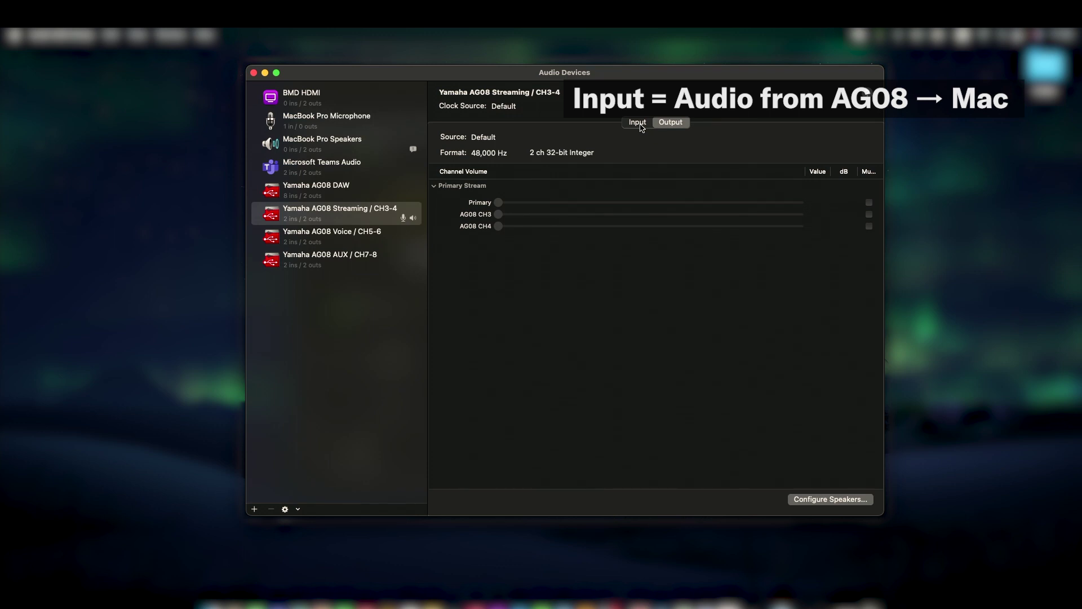
View the input channels of the Streaming, Voice, AUX and DAW AG08 devices, returning to Streaming
{"action": "left_click", "coordinate": [641, 126]}
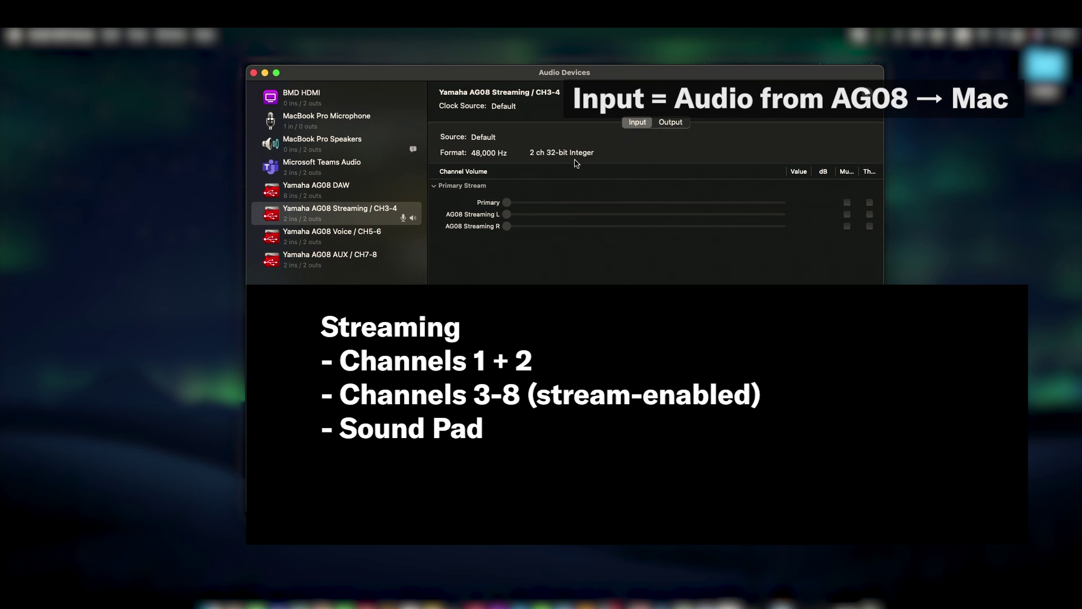
{"action": "left_click", "coordinate": [352, 237]}
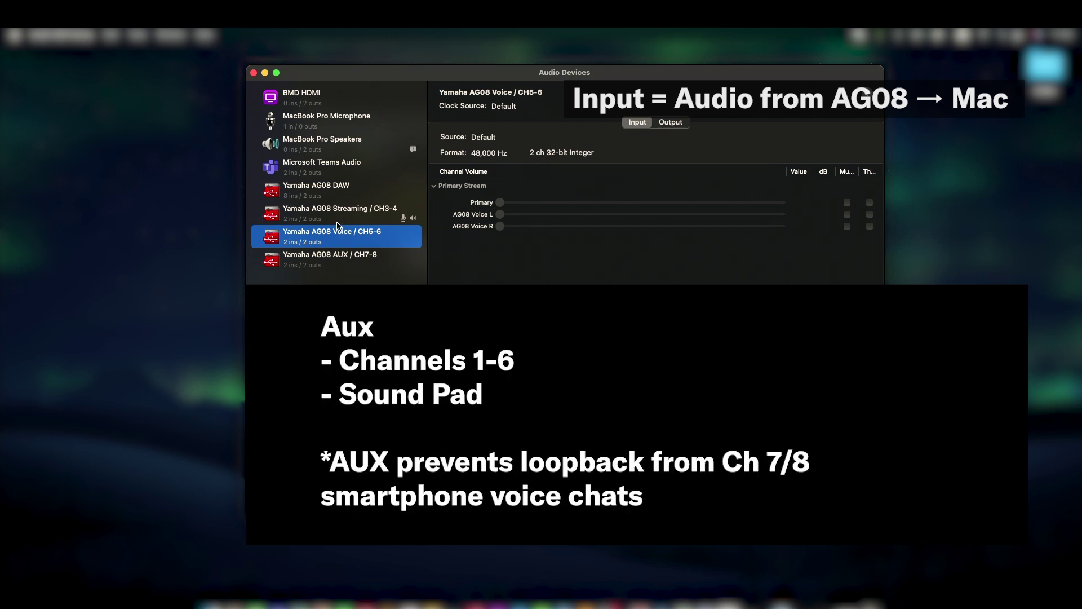
{"action": "left_click", "coordinate": [333, 257]}
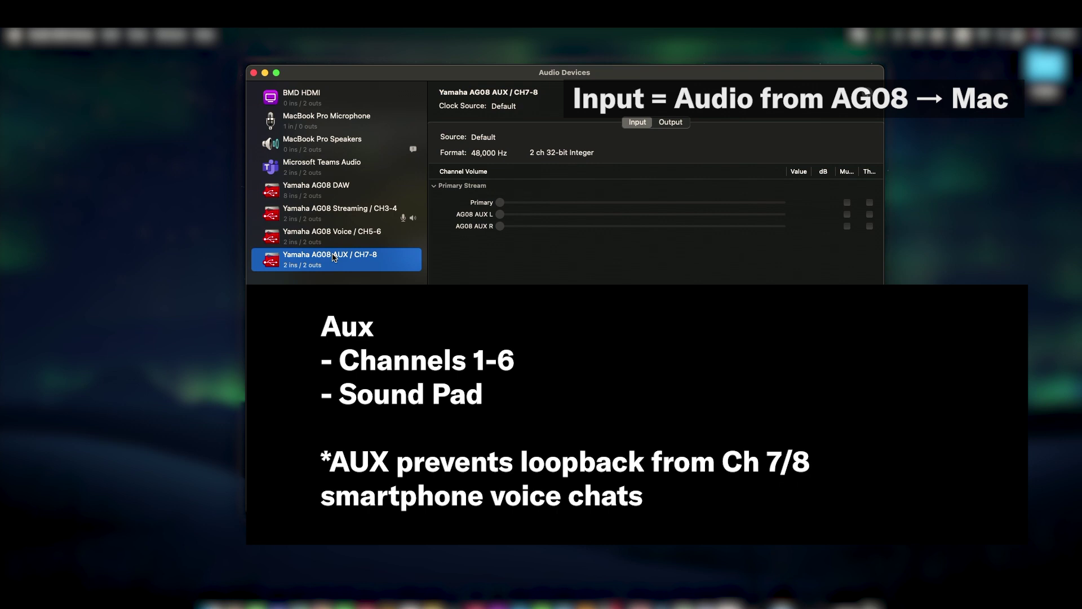
{"action": "left_click", "coordinate": [322, 190]}
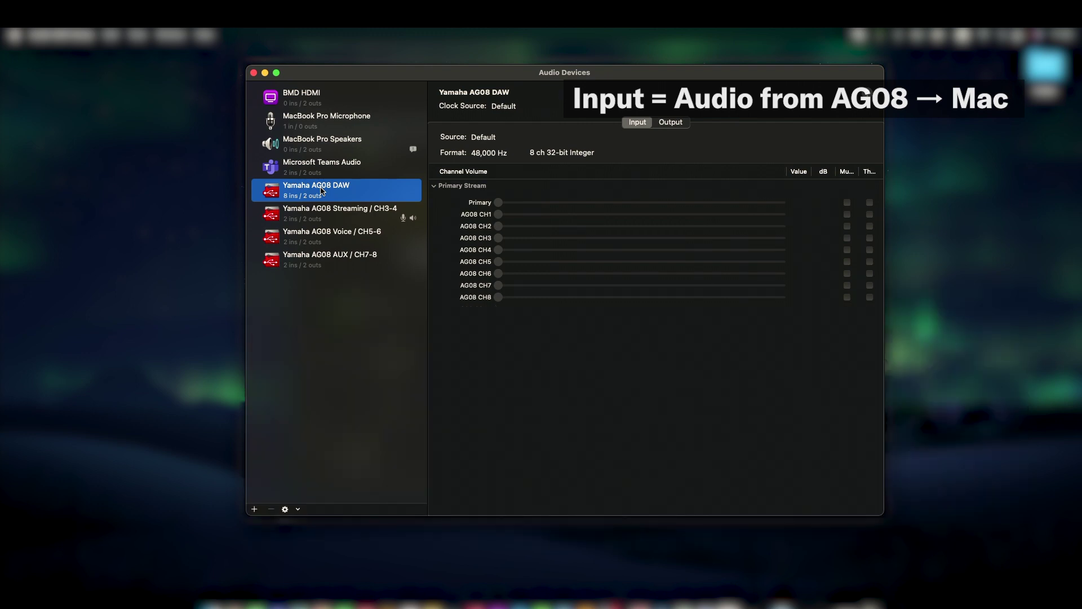
{"action": "left_click", "coordinate": [322, 213]}
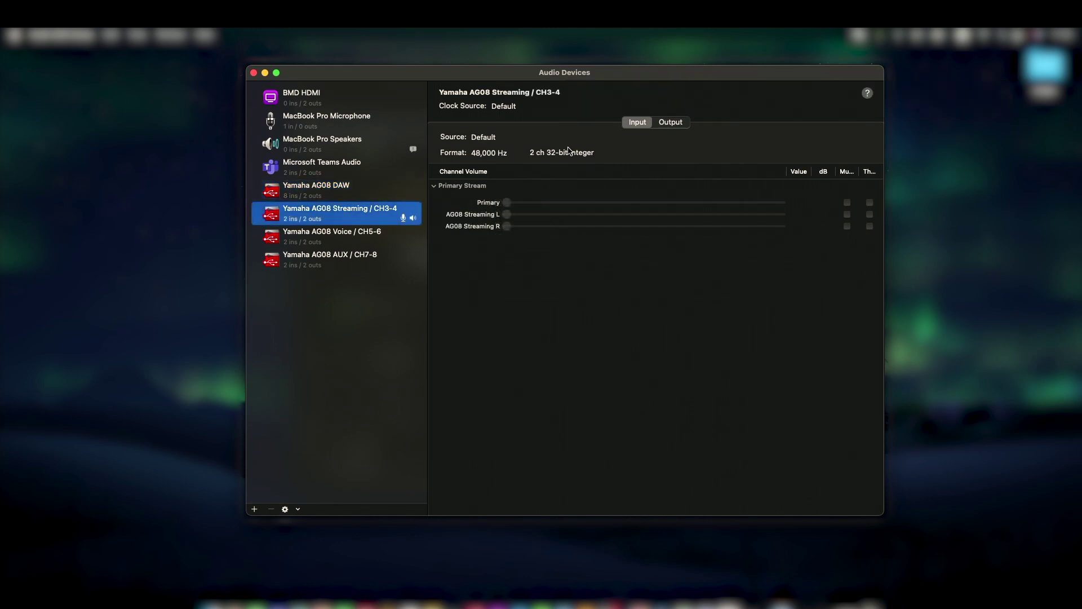
Compare the Streaming, Voice and AUX outputs, ending on AUX's AG08 CH7 and CH8
{"action": "left_click", "coordinate": [673, 124]}
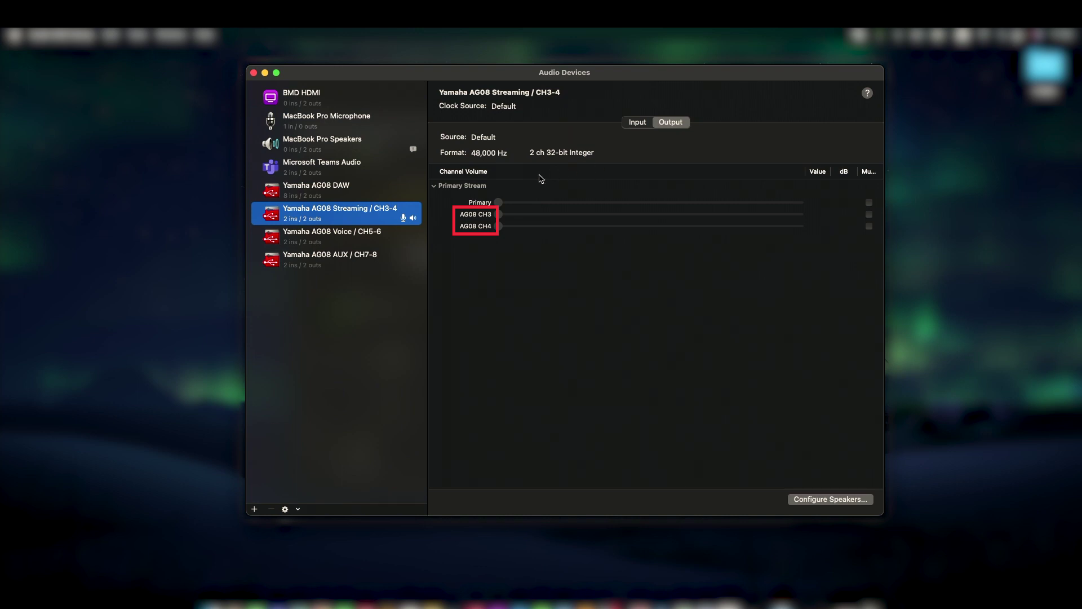
{"action": "left_click", "coordinate": [365, 242]}
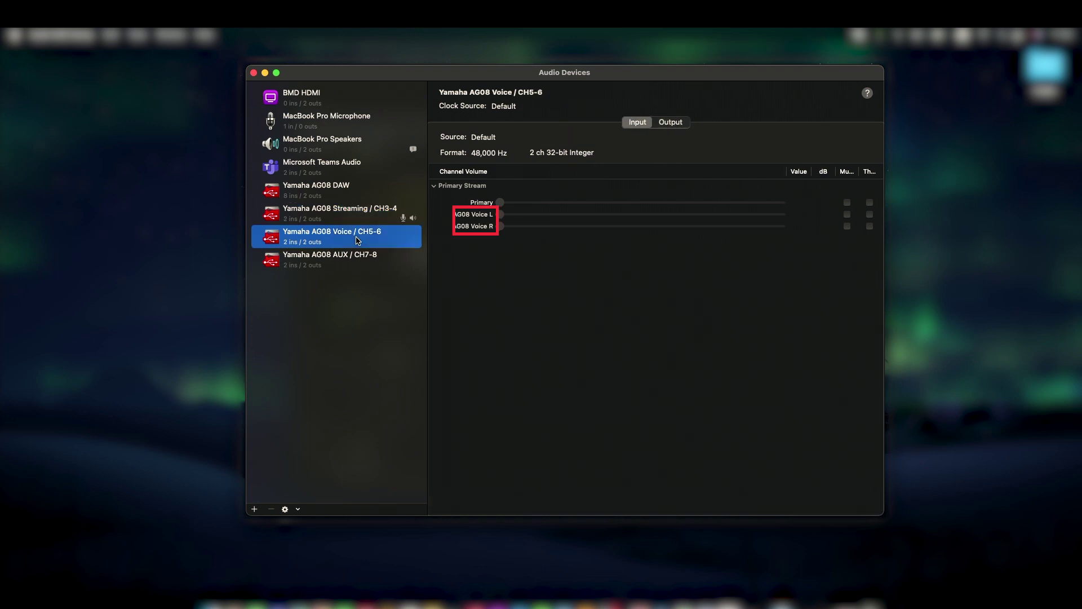
{"action": "left_click", "coordinate": [665, 125]}
{"action": "left_click", "coordinate": [375, 254]}
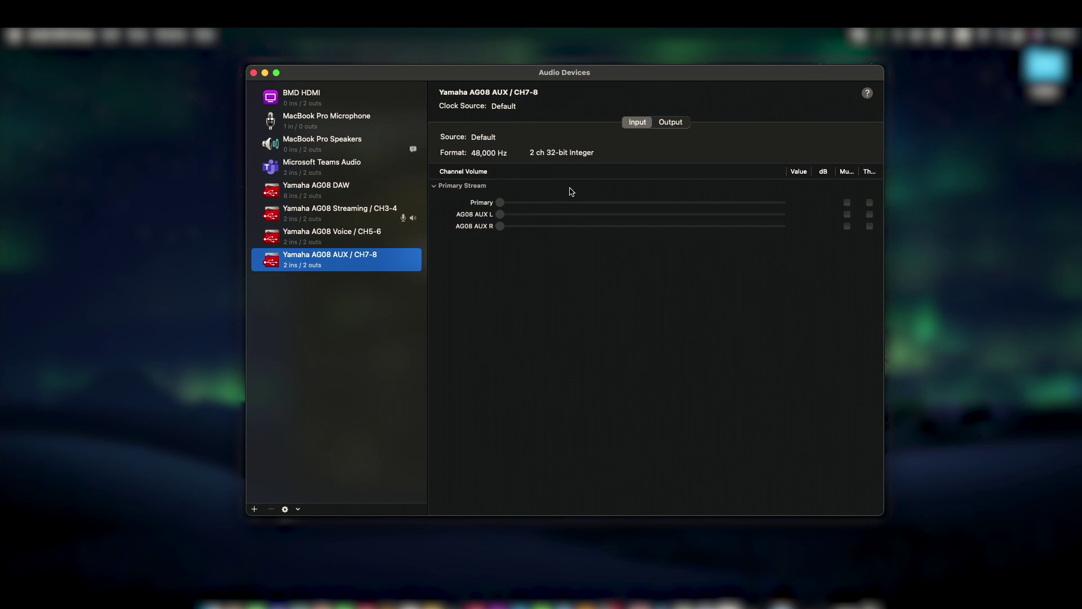
{"action": "left_click", "coordinate": [667, 125]}
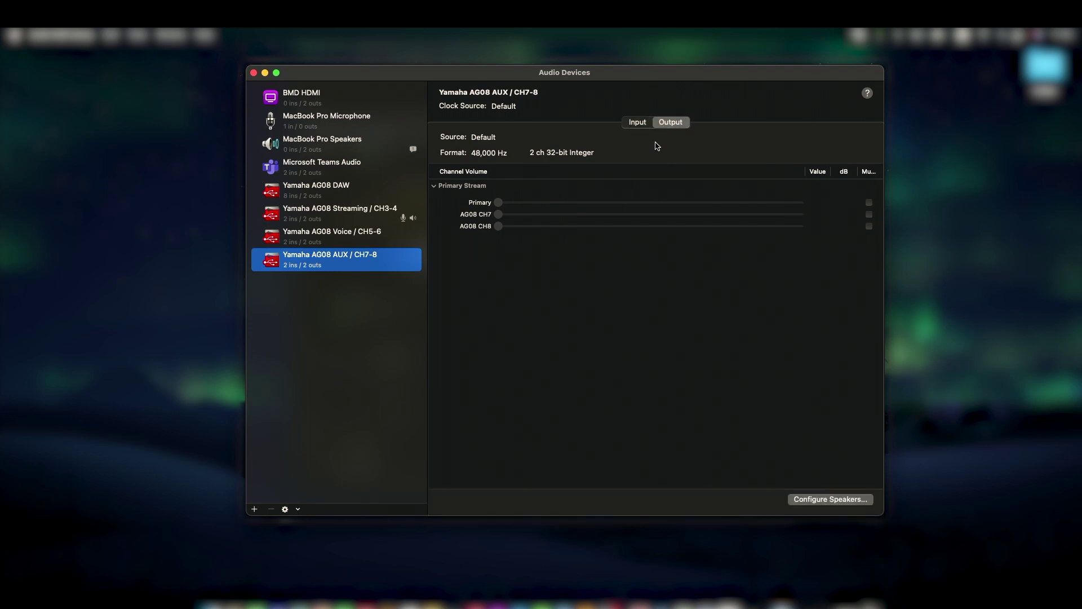
Check the Voice / CH5-6 device's context menu, then bring Discord's voice settings forward
{"action": "right_click", "coordinate": [350, 238]}
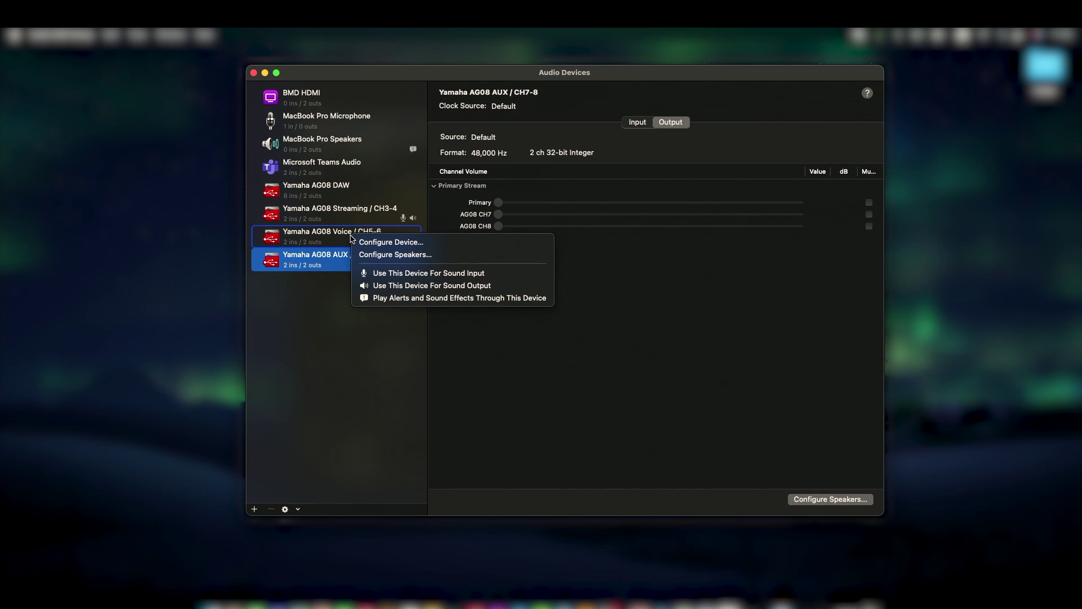
{"action": "left_click", "coordinate": [377, 286]}
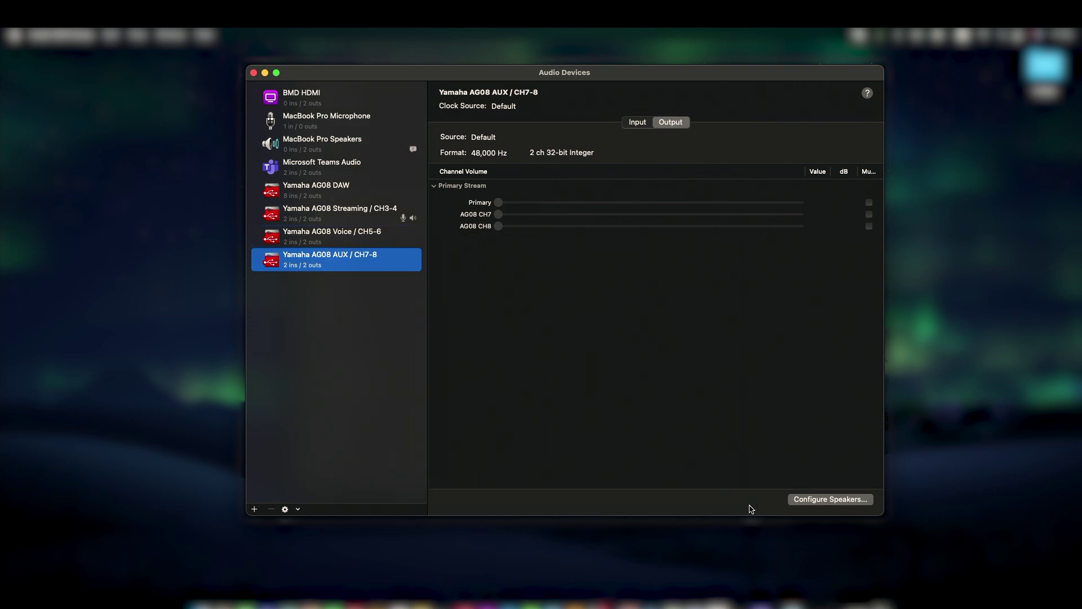
{"action": "left_click", "coordinate": [758, 603]}
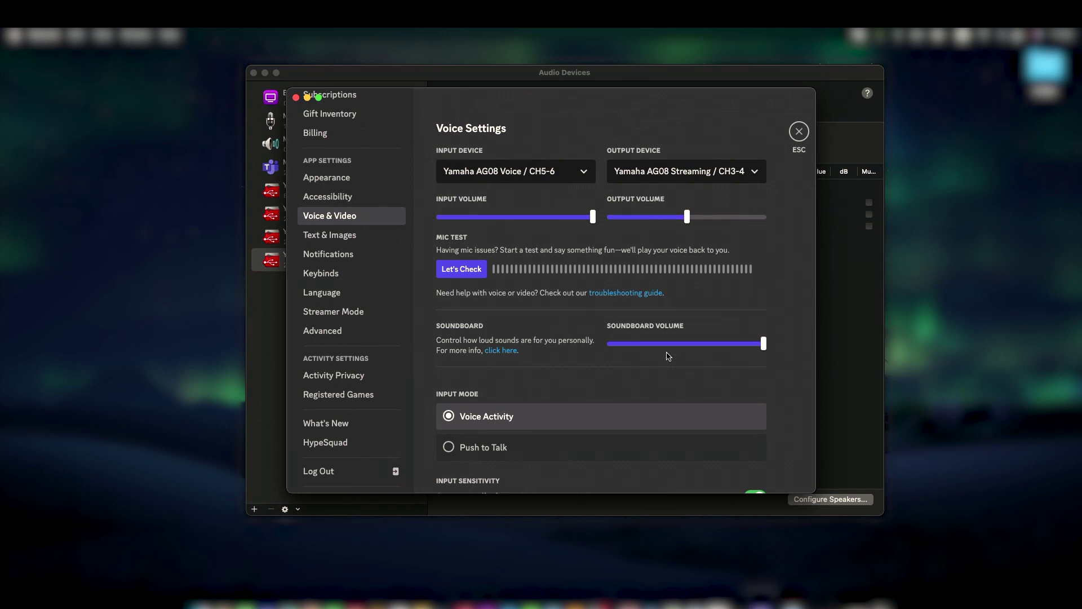
Set Discord's voice input to Yamaha AG08 Streaming / CH3-4 and launch VLC media player
{"action": "left_click", "coordinate": [584, 176]}
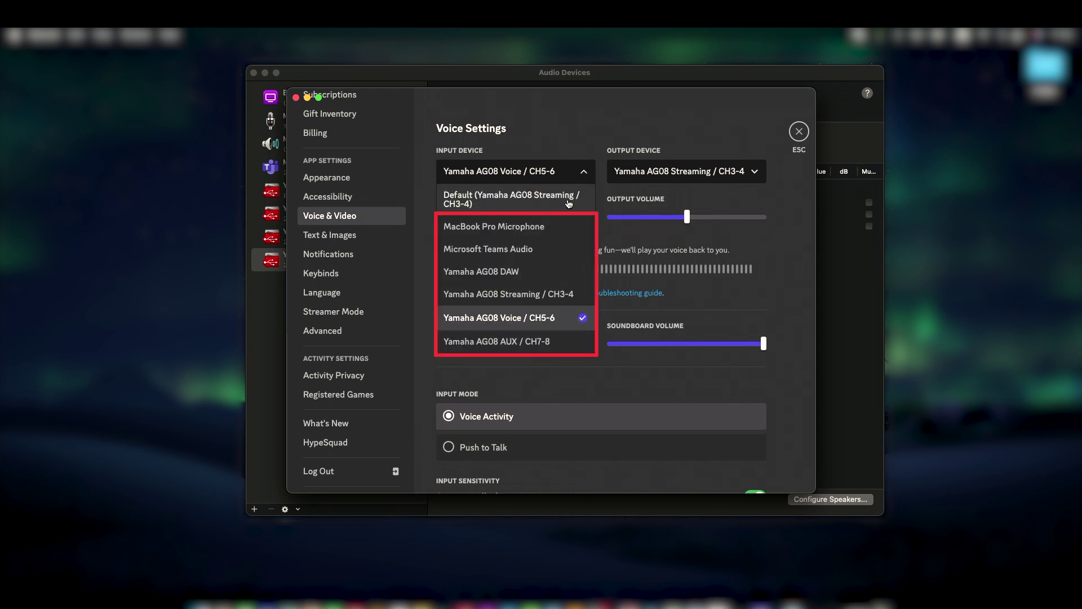
{"action": "left_click", "coordinate": [546, 319]}
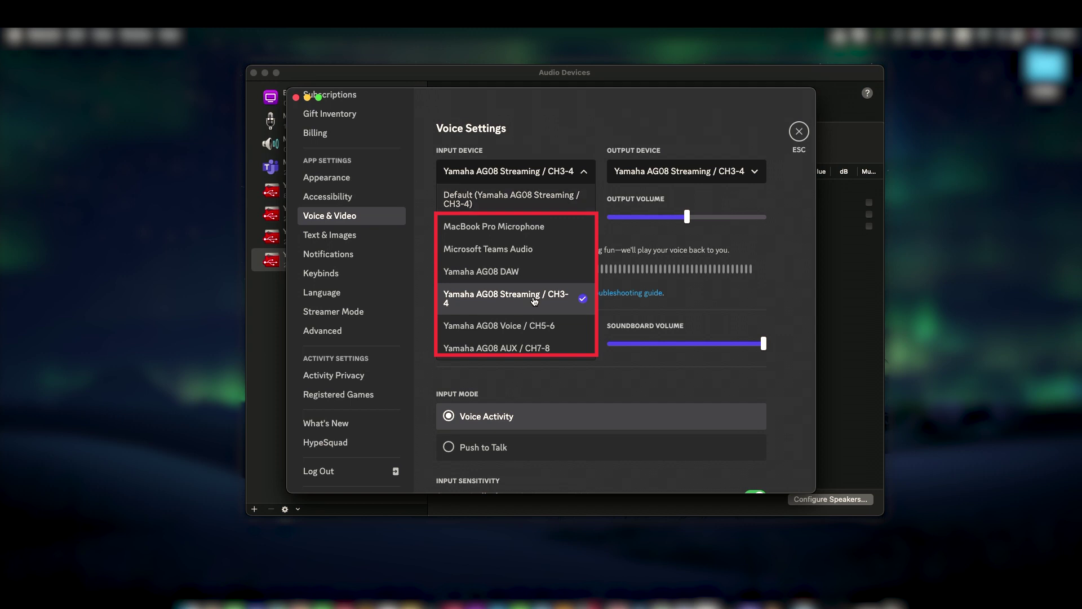
{"action": "left_click", "coordinate": [534, 301]}
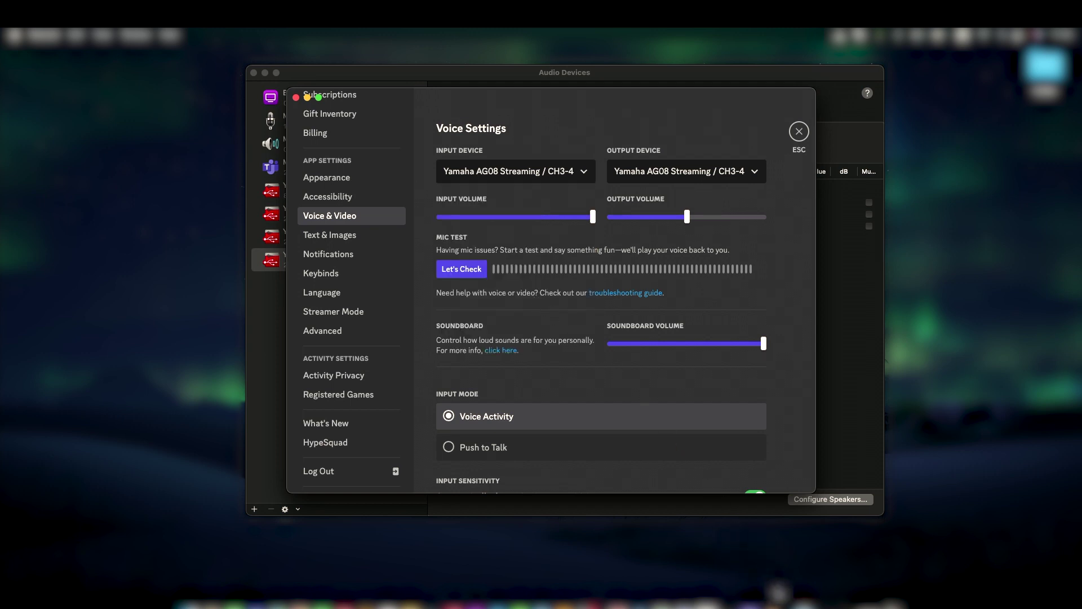
{"action": "left_click", "coordinate": [772, 592]}
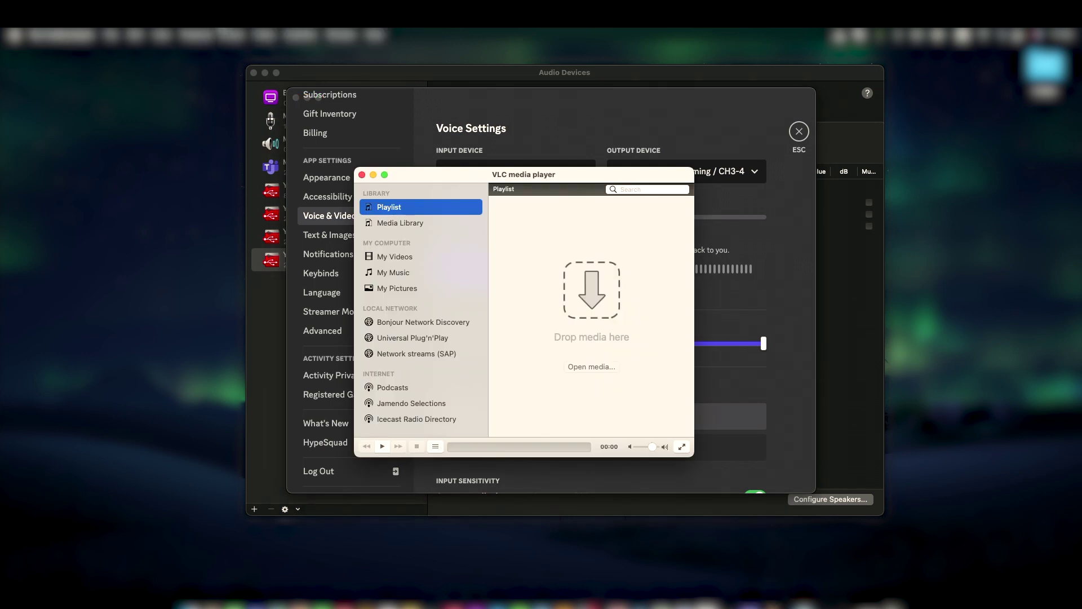
Review VLC's Audio Device choices, including Yamaha AG08 Streaming / CH3-4
{"action": "left_click", "coordinate": [228, 34]}
{"action": "mouse_move", "coordinate": [307, 144]}
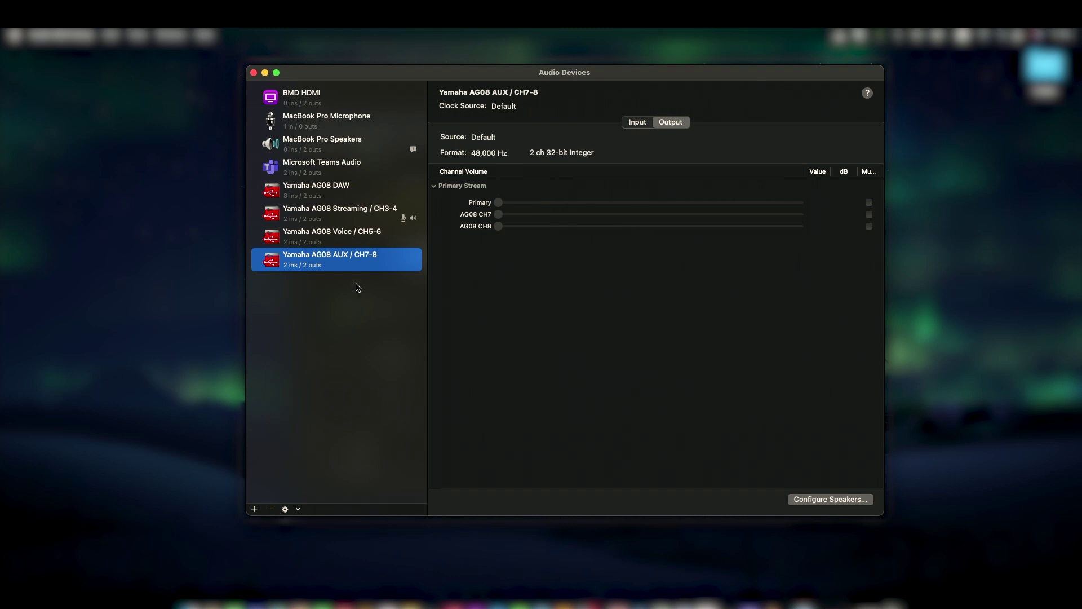
Show Yamaha AG08 DAW's eight input channels, CH1–CH8, at 48,000 Hz, and begin adding a device
{"action": "left_click", "coordinate": [338, 194]}
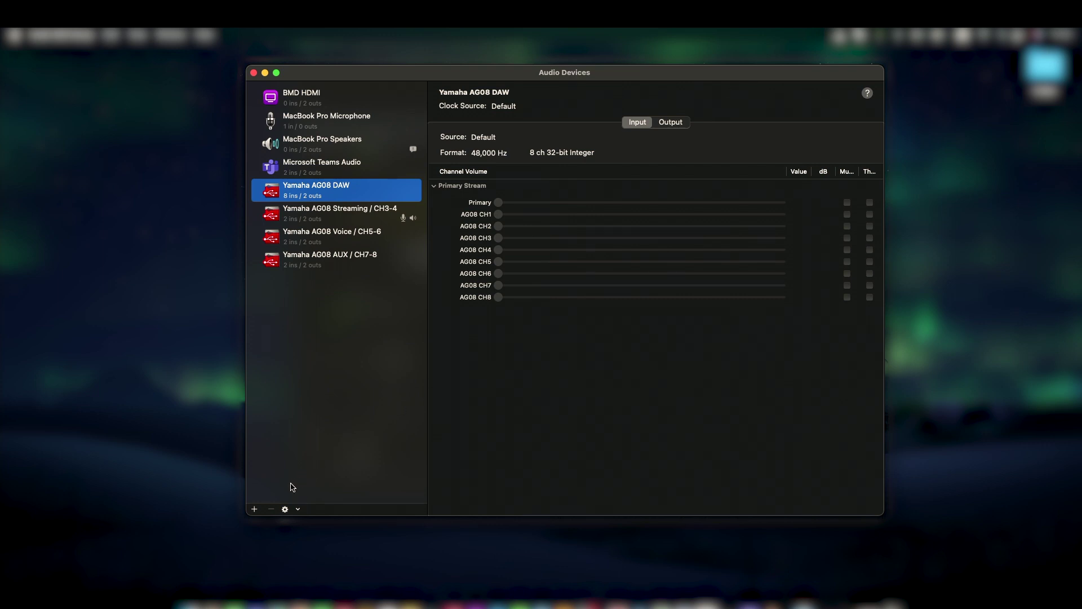
{"action": "left_click", "coordinate": [256, 510]}
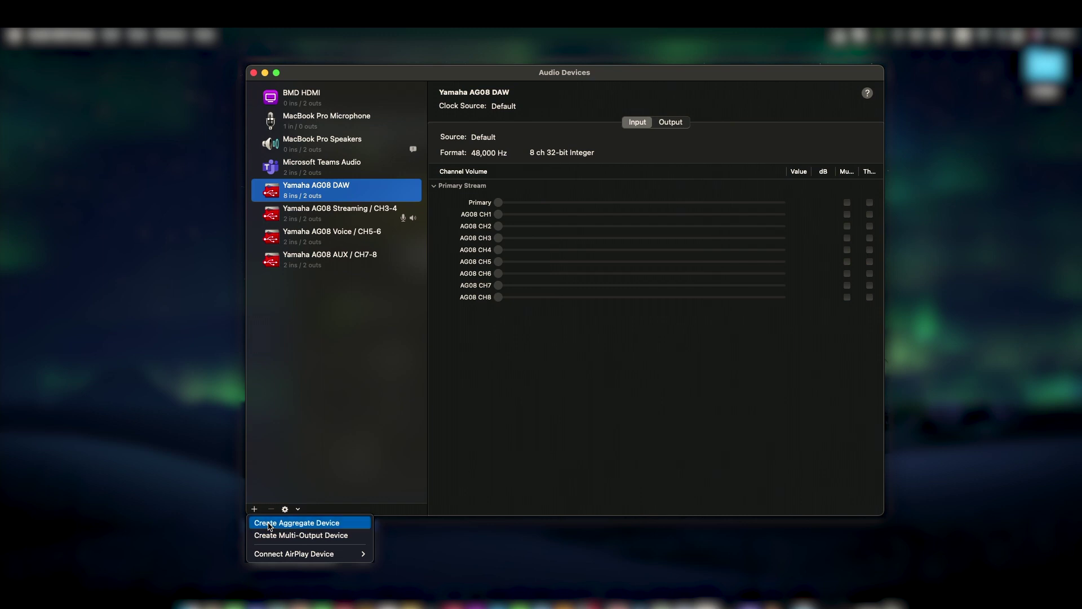
Create an Aggregate Device from the AG08 AUX, Voice, Streaming and DAW devices, with drift correction on DAW
{"action": "left_click", "coordinate": [270, 524]}
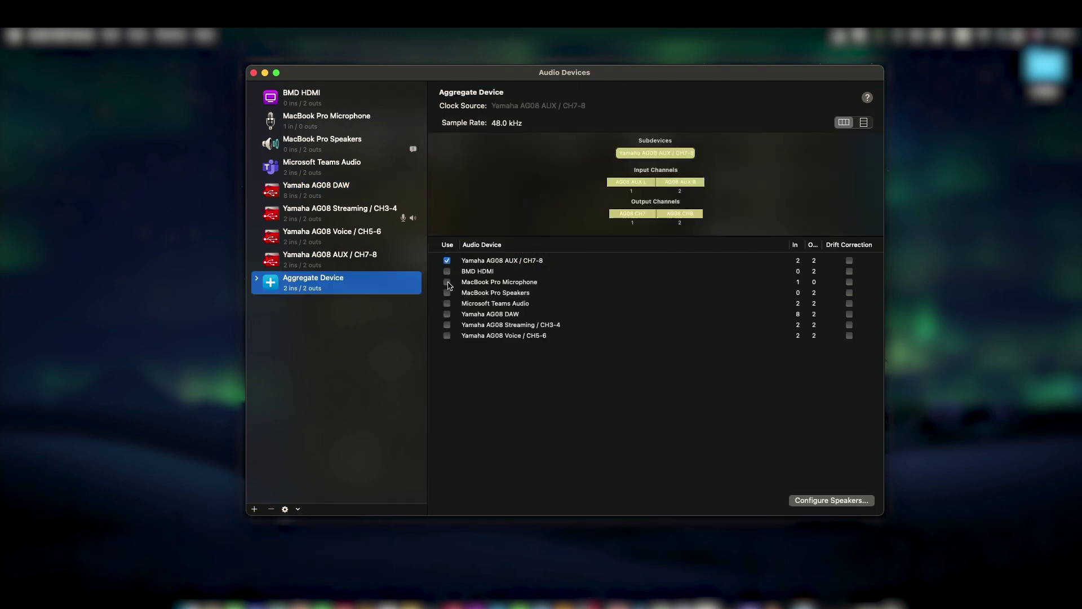
{"action": "left_click", "coordinate": [447, 336]}
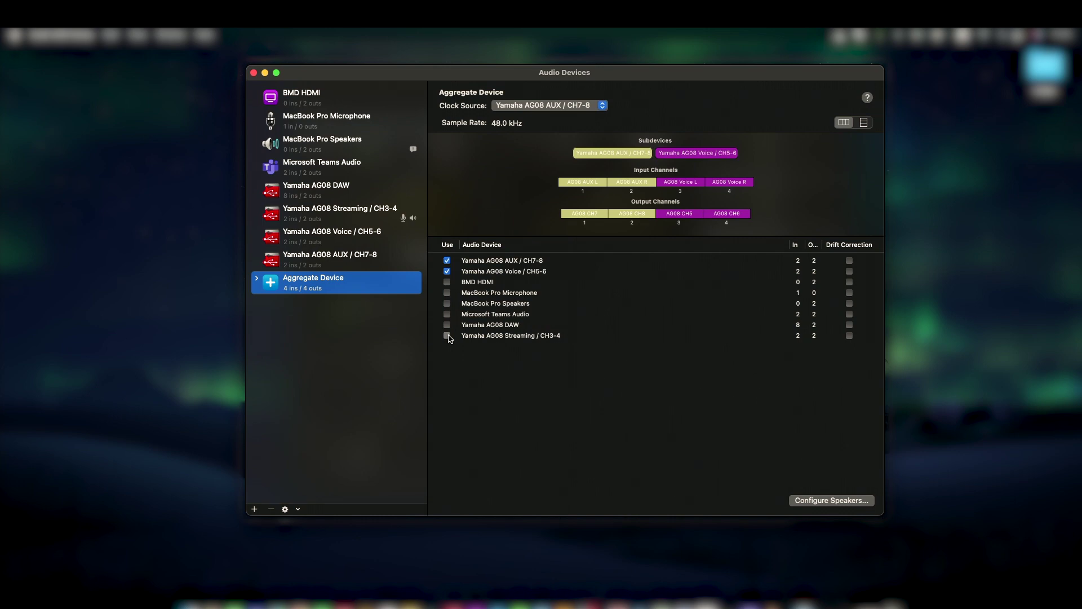
{"action": "left_click", "coordinate": [447, 336]}
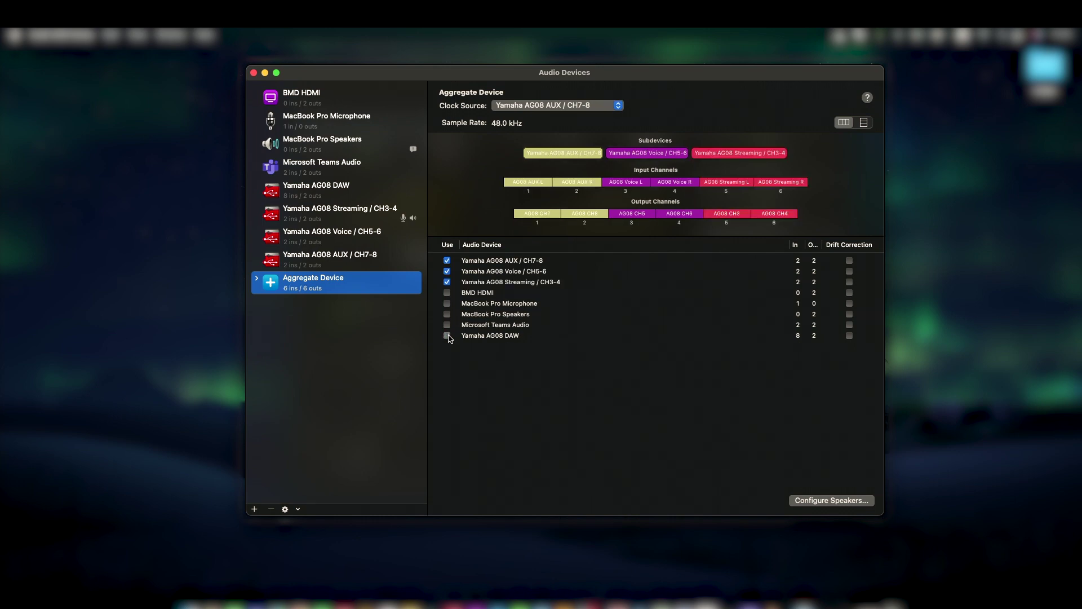
{"action": "left_click", "coordinate": [448, 336]}
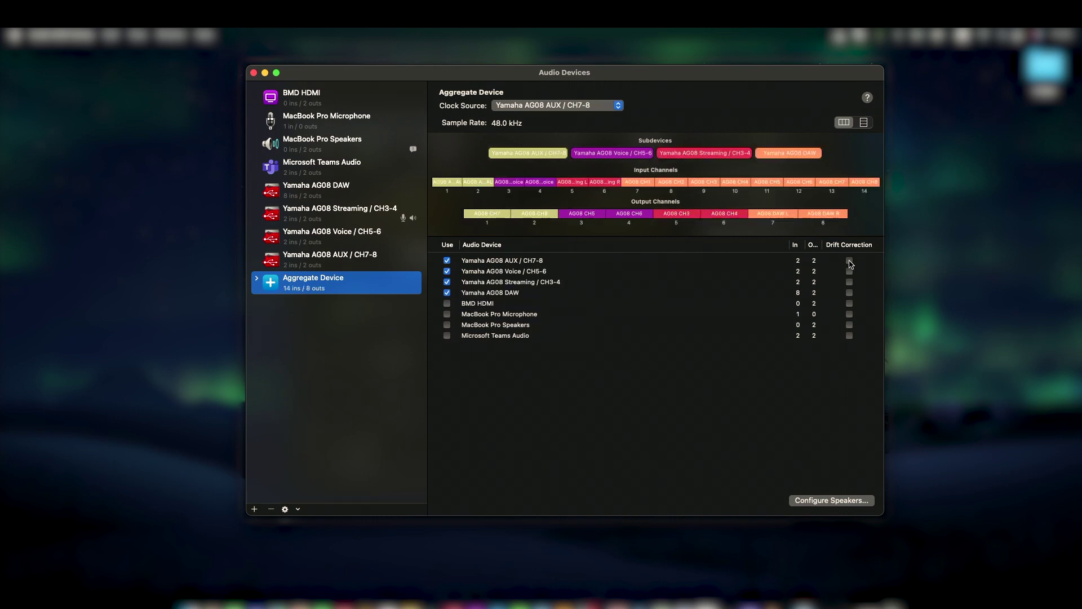
{"action": "left_click", "coordinate": [850, 292]}
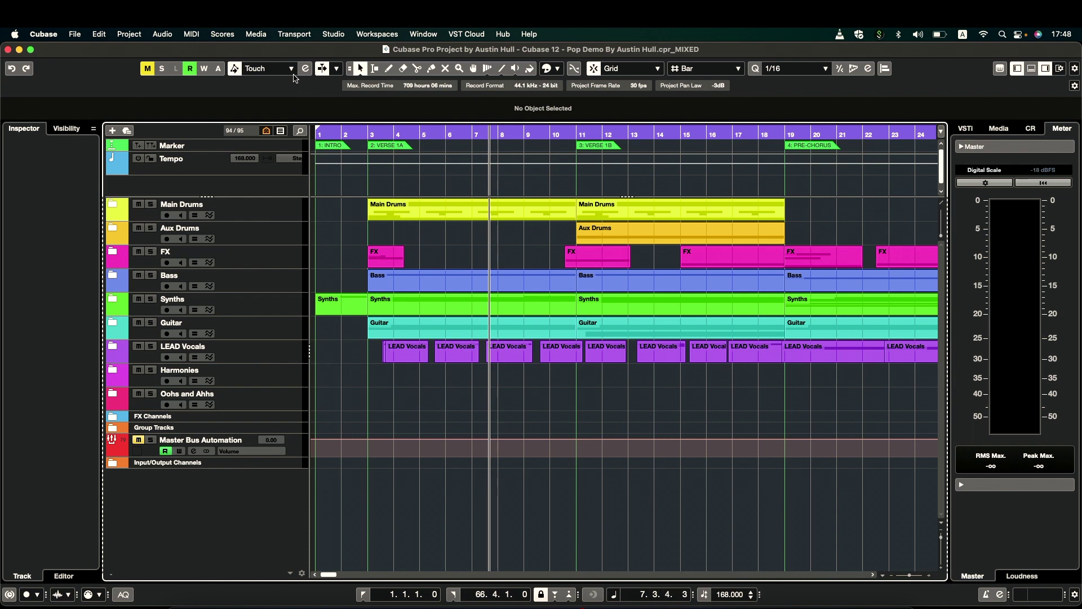
In Audio Connections, keep the Stereo input bus on the Aggregate Device and check its Left port
{"action": "left_click", "coordinate": [333, 33]}
{"action": "left_click", "coordinate": [334, 51]}
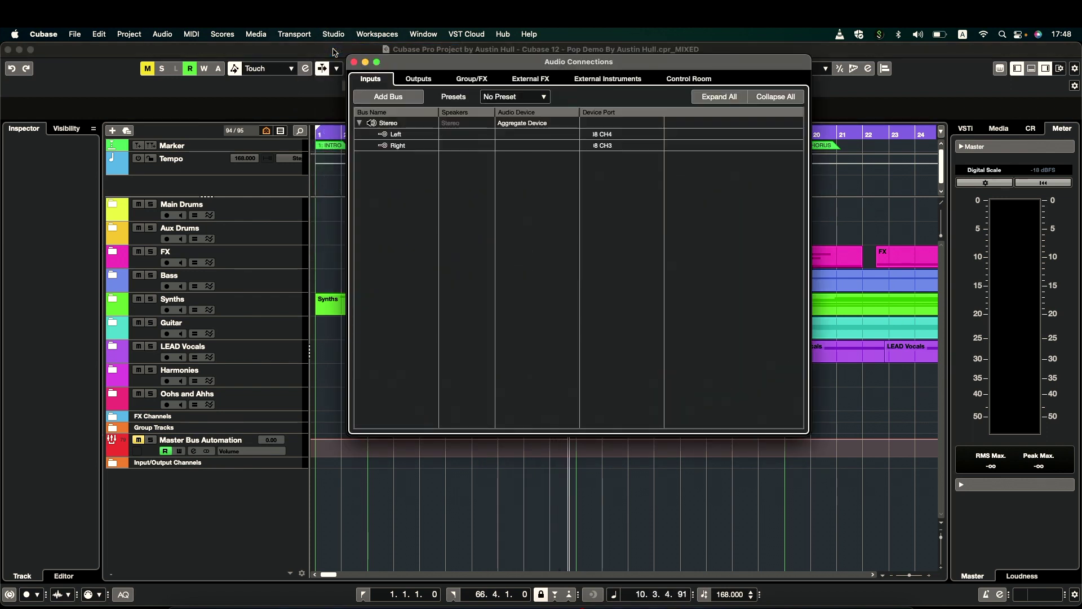
{"action": "left_click", "coordinate": [522, 123]}
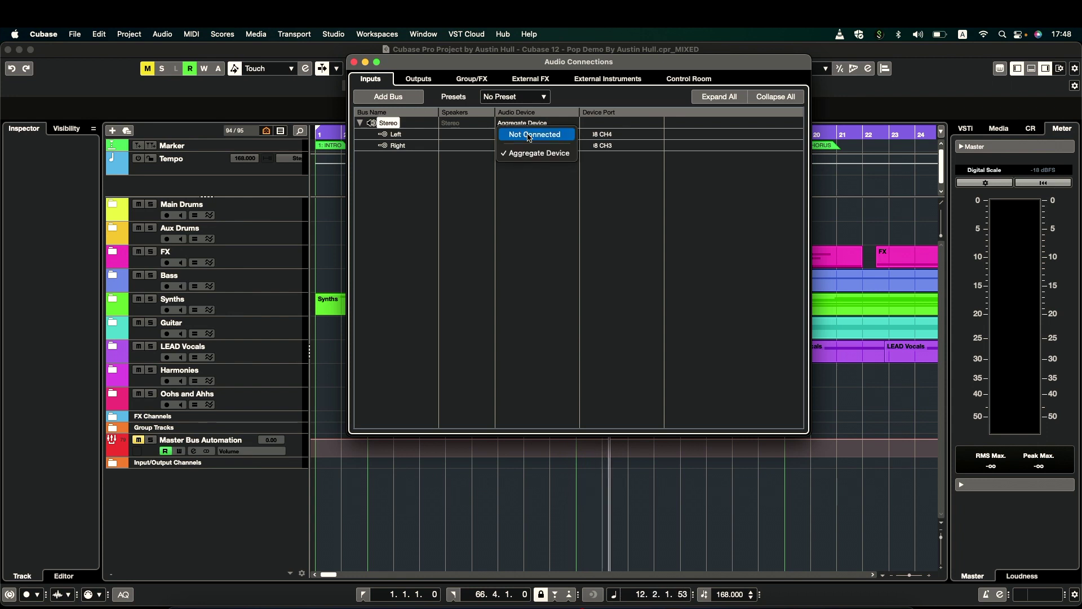
{"action": "left_click", "coordinate": [538, 153]}
{"action": "left_click", "coordinate": [611, 136]}
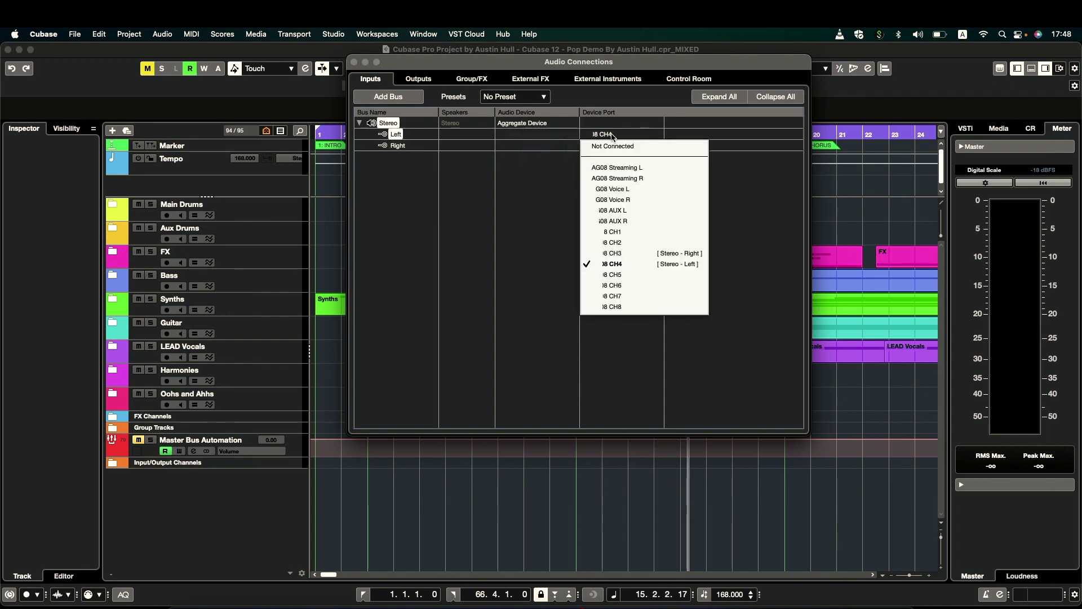
{"action": "left_click", "coordinate": [418, 78]}
{"action": "left_click", "coordinate": [522, 123]}
Verify Stereo Out uses the Aggregate Device with Left on CH3 and Right on CH4
{"action": "left_click", "coordinate": [524, 150]}
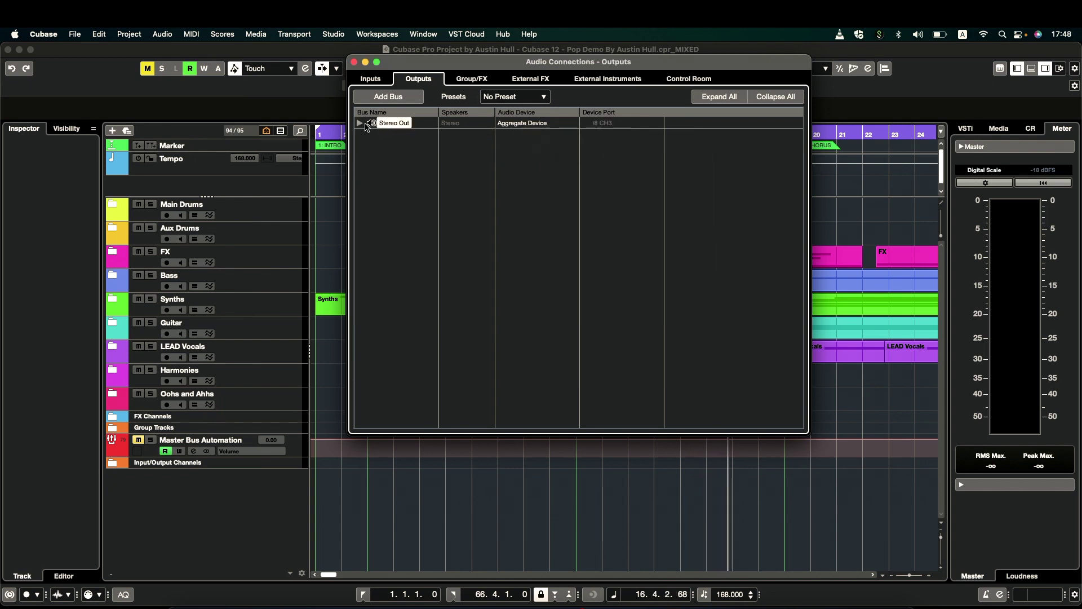
{"action": "left_click", "coordinate": [360, 123]}
{"action": "left_click", "coordinate": [614, 146]}
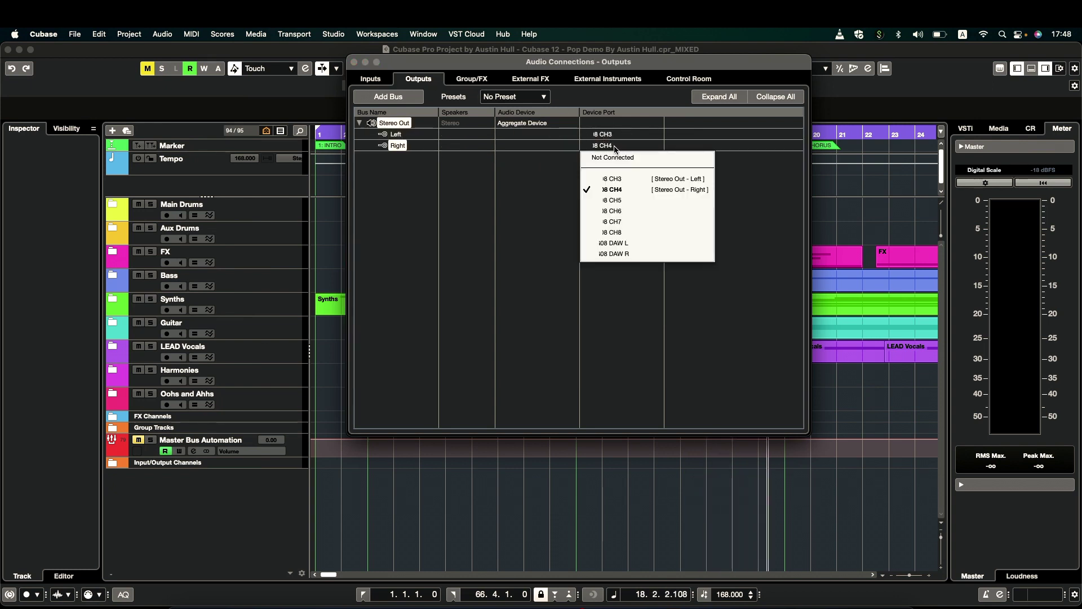